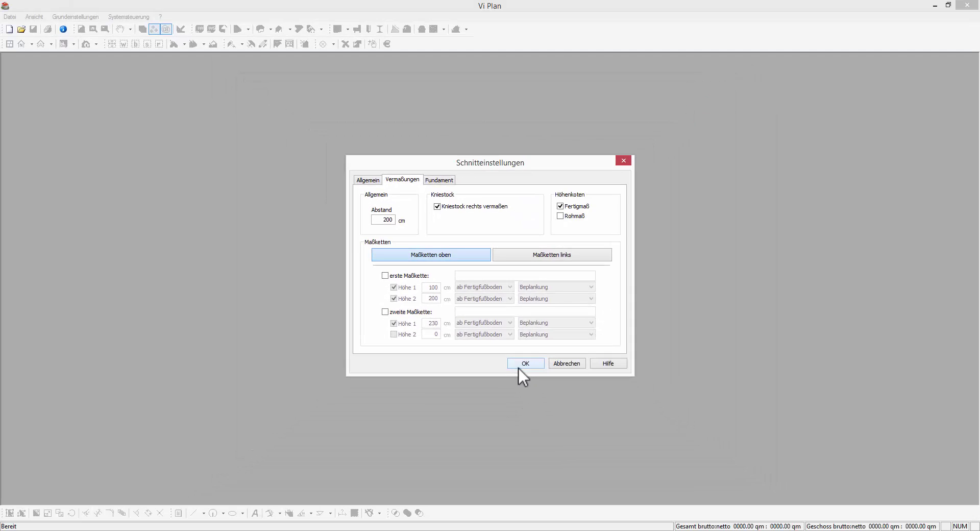
- Close the section settings and bring up Schnitt A with its dimensioning settings beside it
left_click(519, 367)
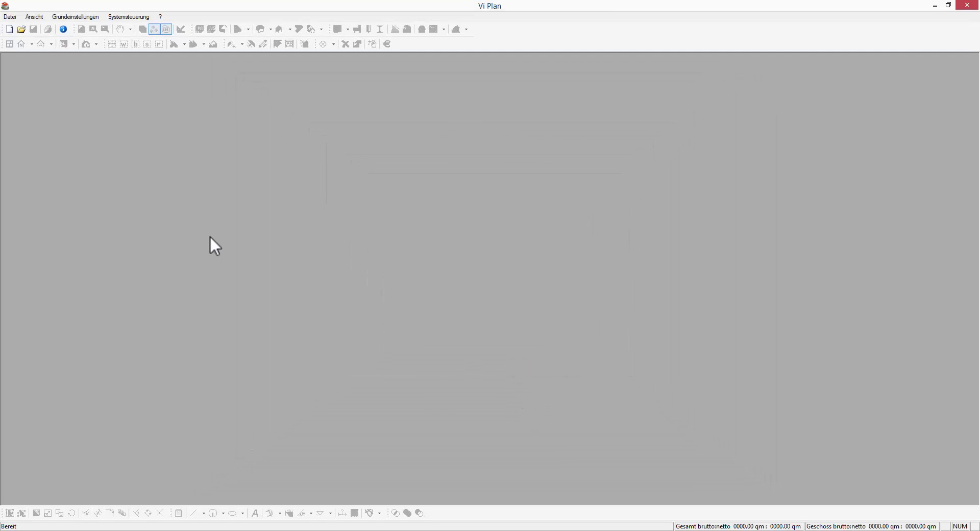
left_click(9, 29)
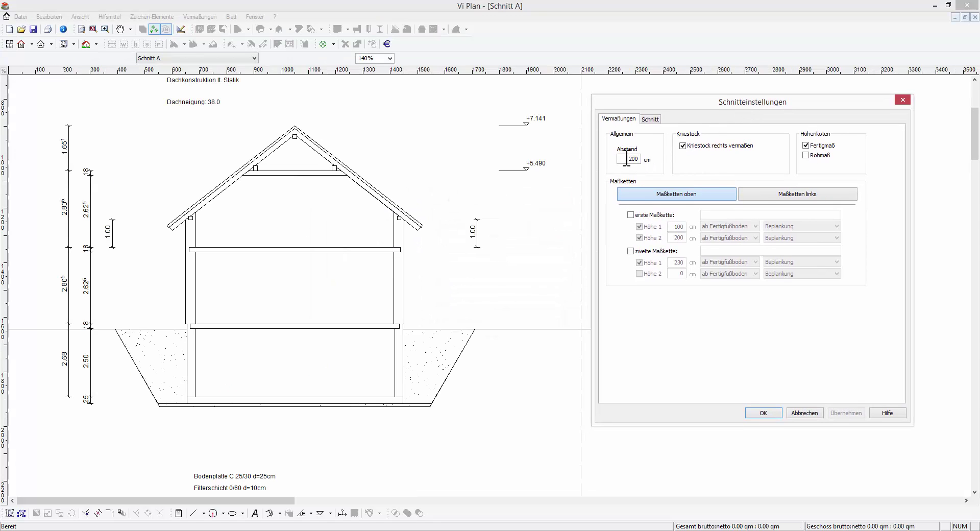
double_click(623, 160)
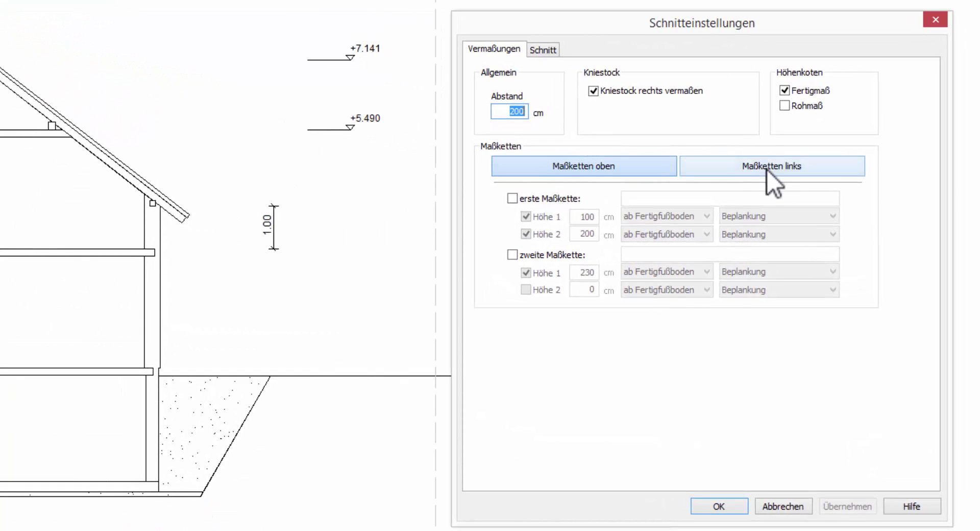
- Review the left chain points, then enable Höhenkoten Rohmaß to add raw markers from +7.141 to -2.800
left_click(768, 170)
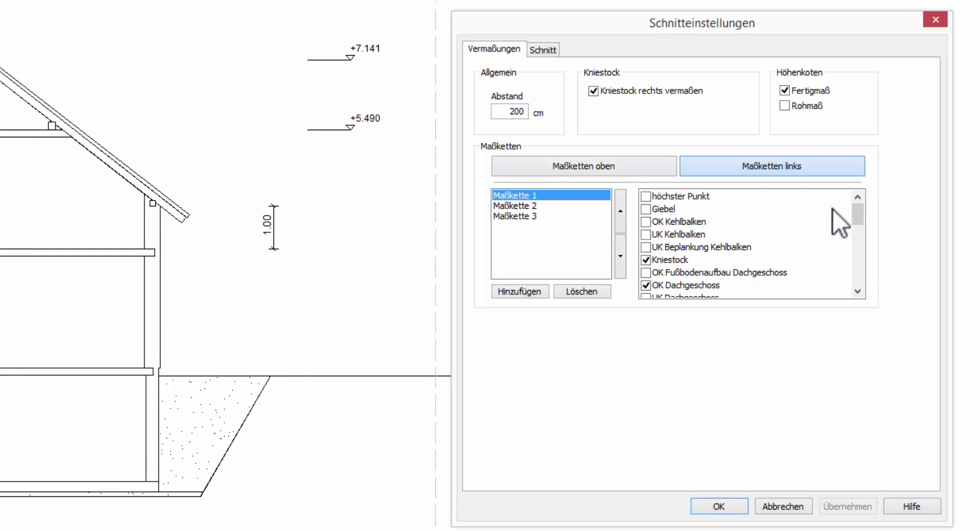
left_click(858, 293)
left_click(858, 292)
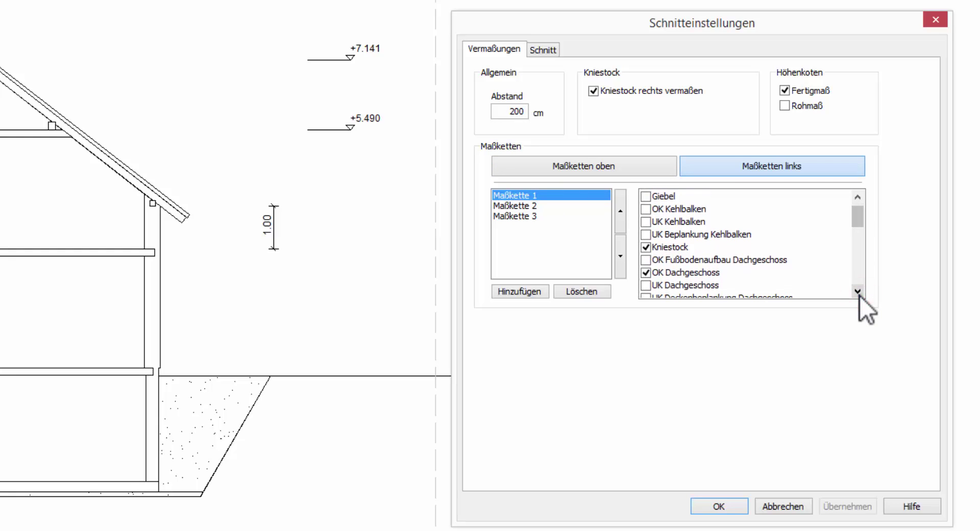
left_click(858, 293)
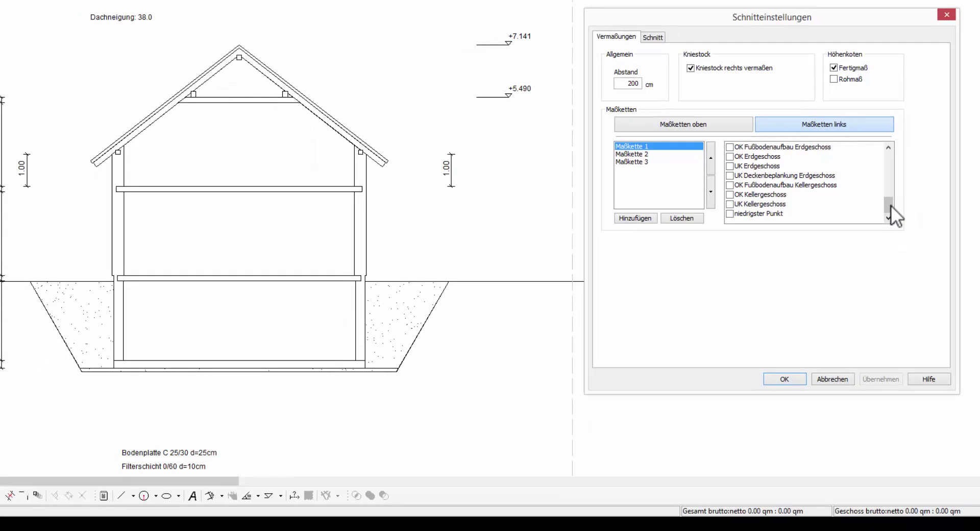
left_click_drag(890, 206, 887, 161)
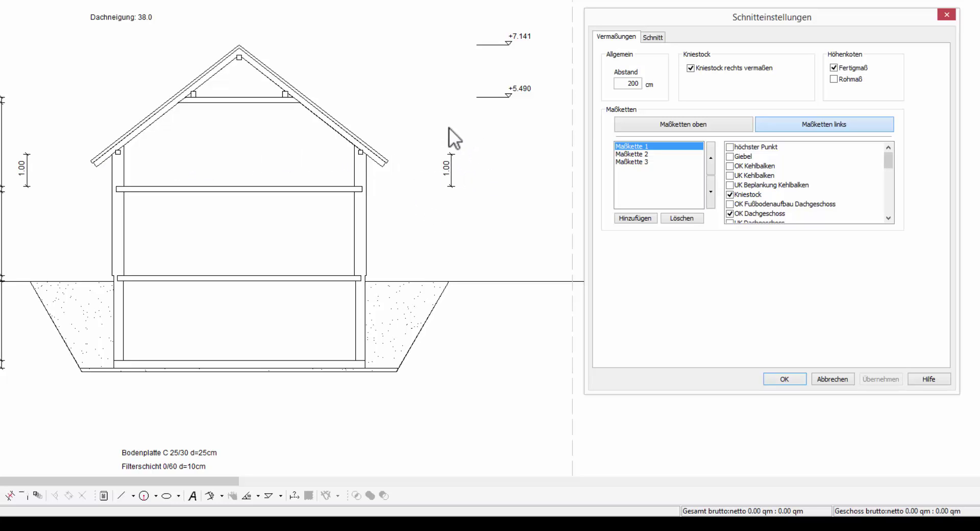
left_click(690, 68)
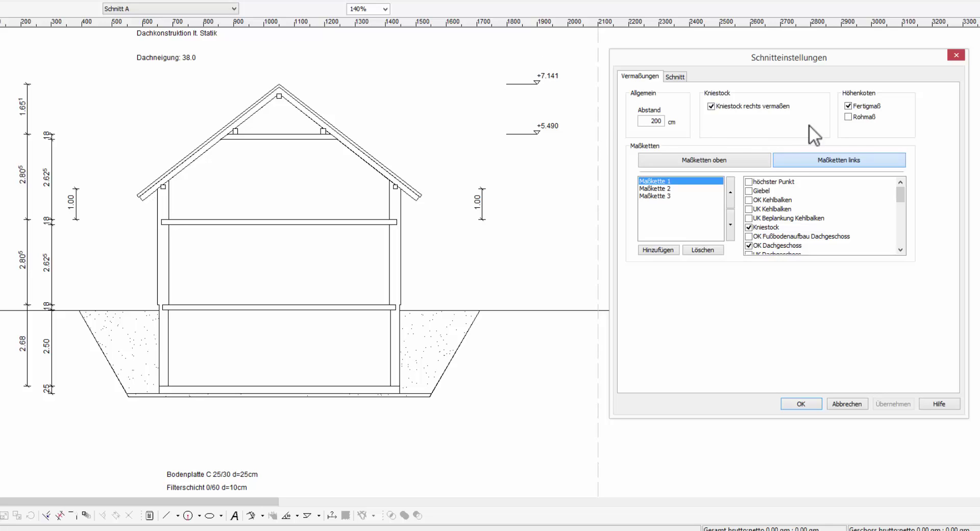
left_click(848, 117)
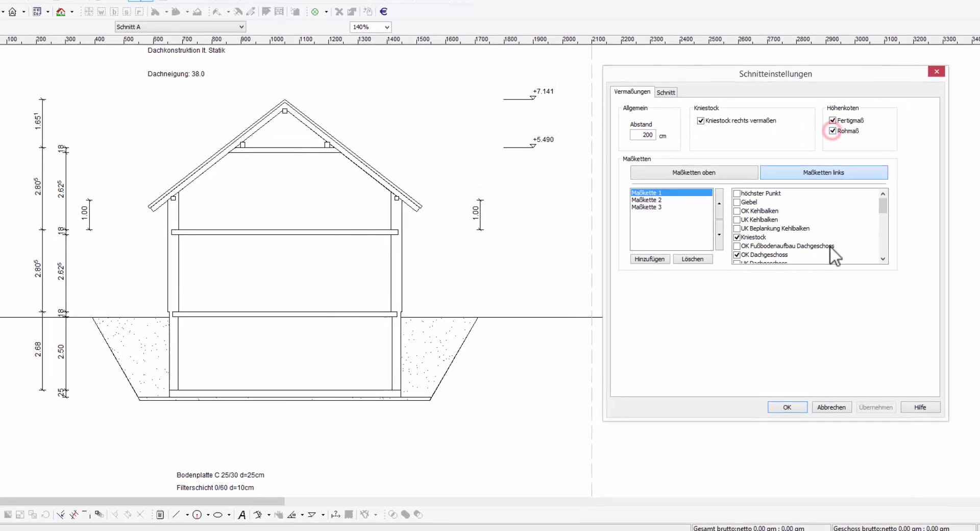
left_click(762, 412)
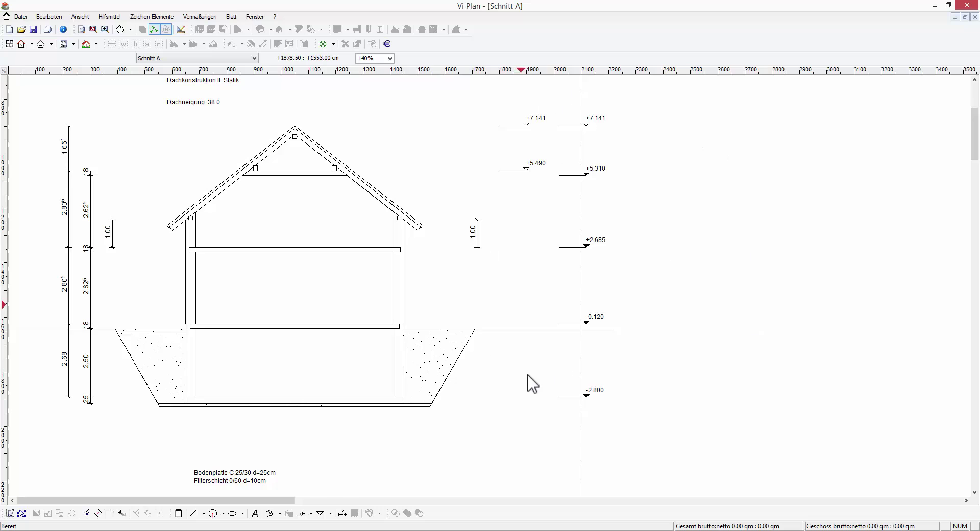
- Reopen Schnitteinstellungen and switch on the first and second top dimension chains
left_click(201, 17)
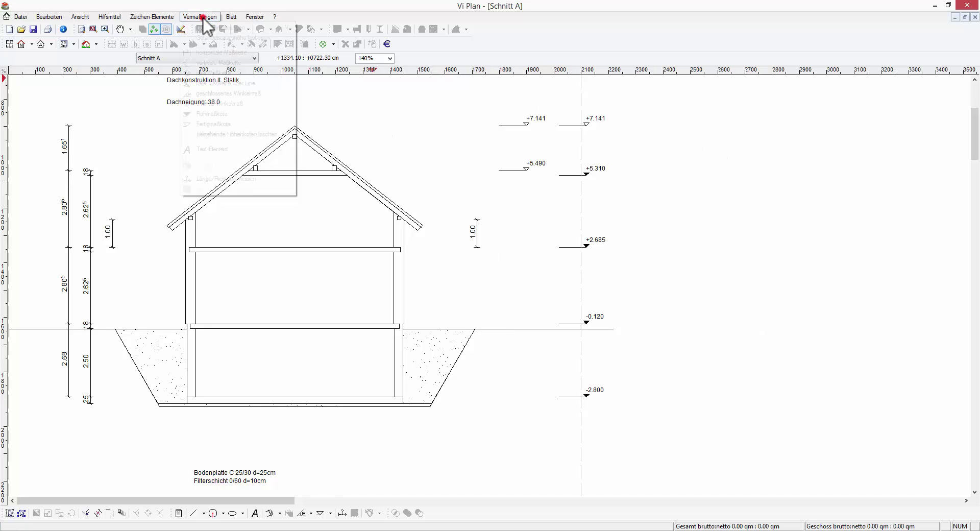
left_click(206, 29)
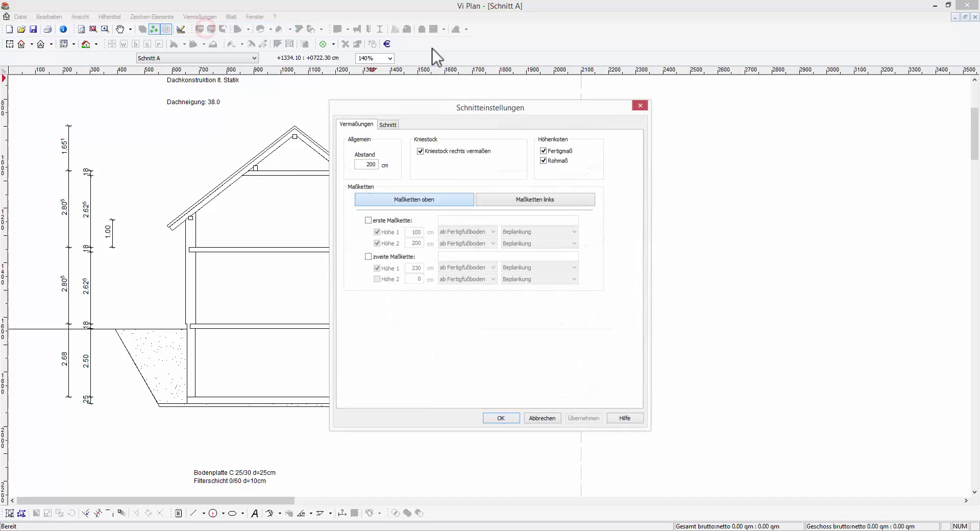
left_click_drag(525, 108, 838, 96)
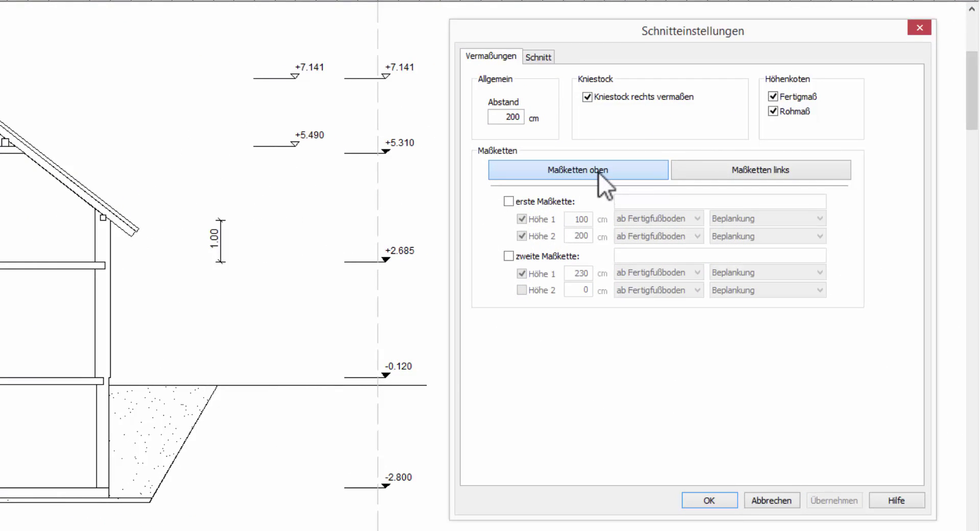
left_click(511, 202)
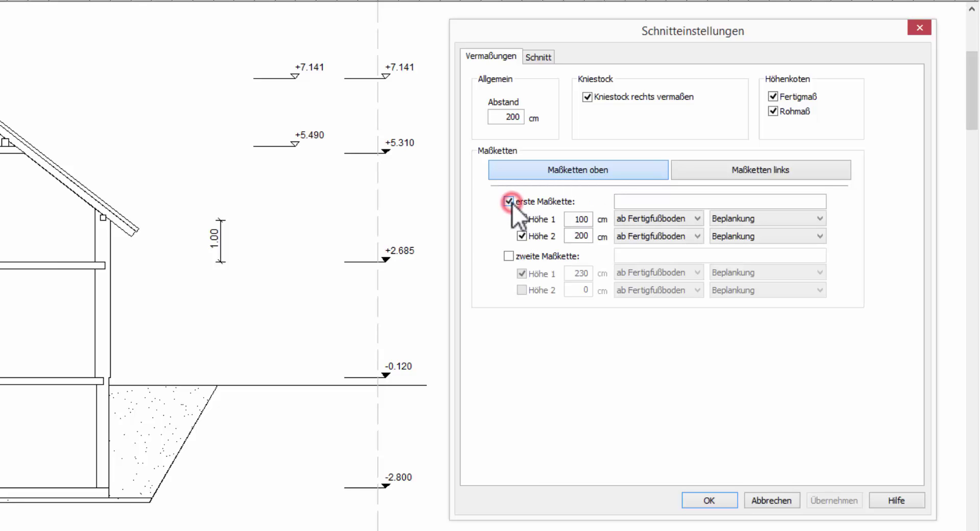
left_click(509, 256)
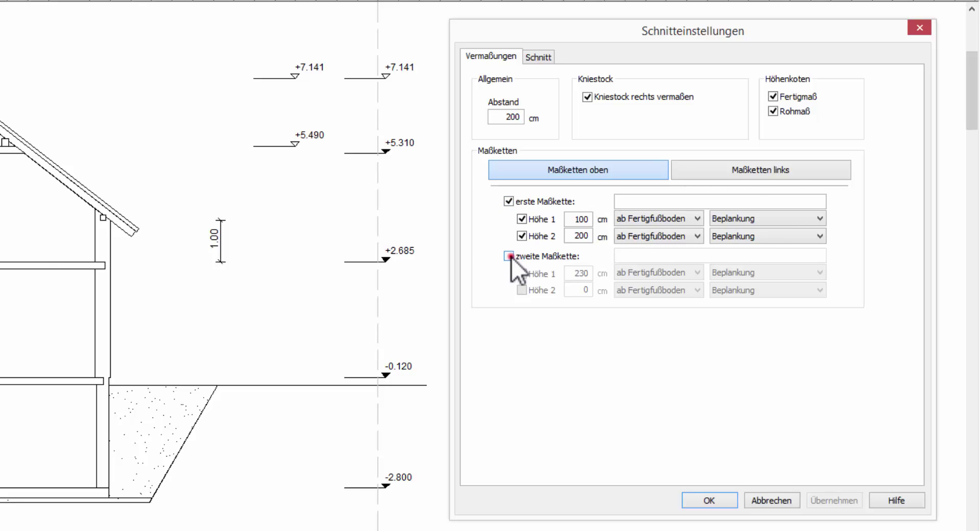
- Check the chain heights (100, 200, 230 cm), keeping Beplankung as height 1's layer
left_click(655, 201)
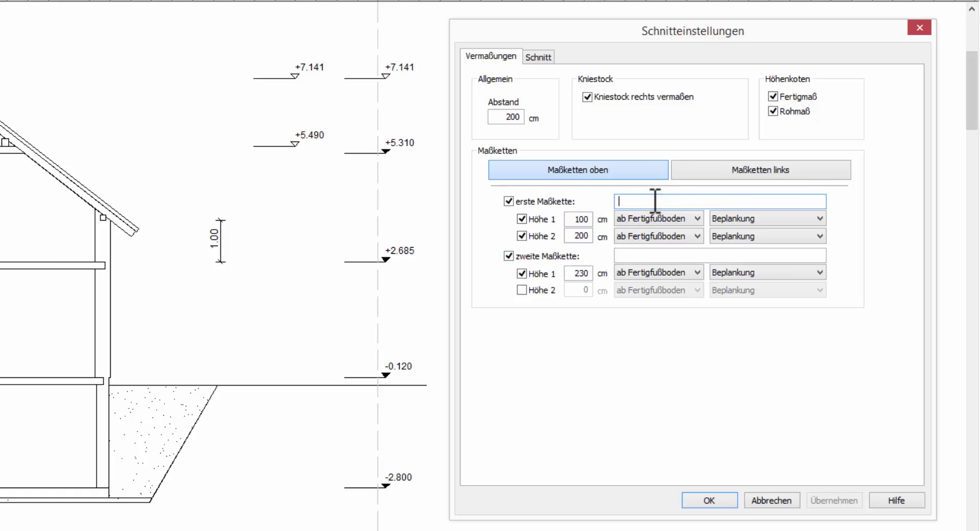
double_click(577, 218)
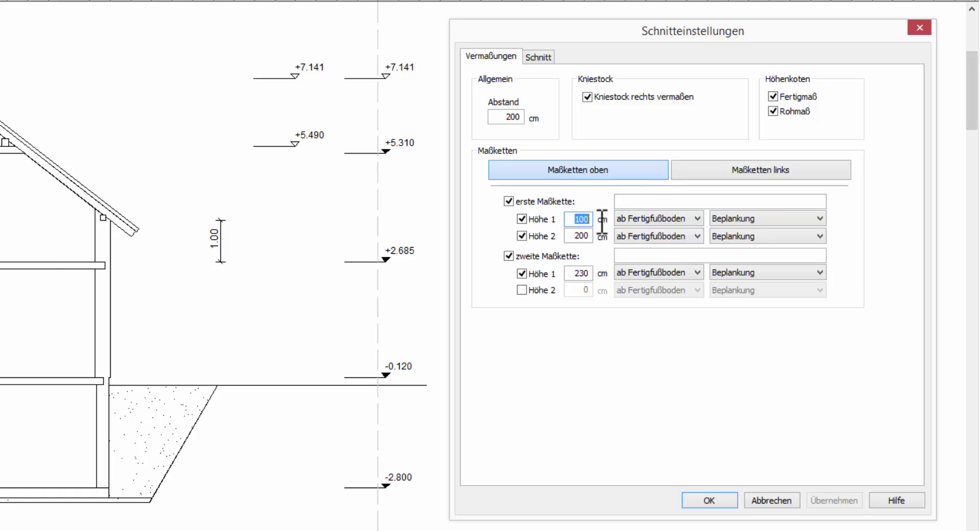
left_click(703, 223)
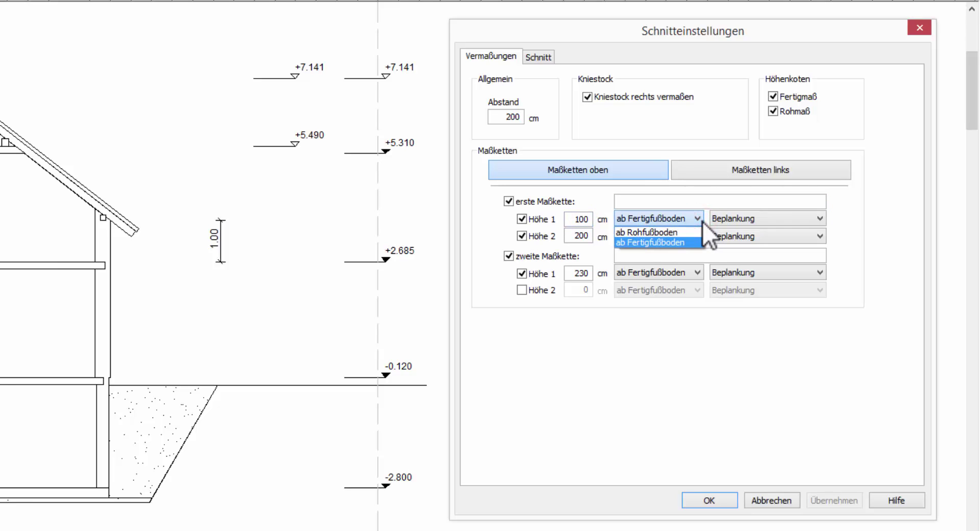
left_click(703, 222)
left_click(822, 221)
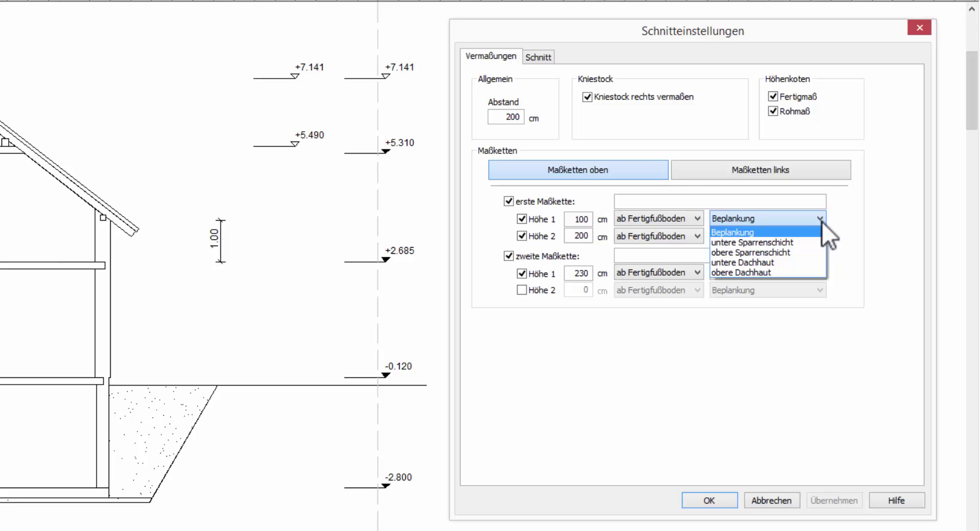
left_click(821, 219)
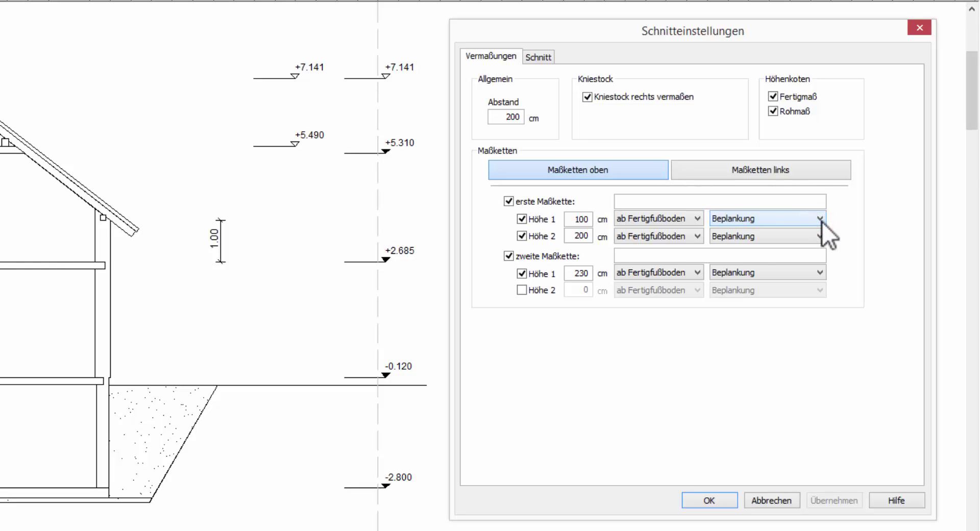
left_click(677, 255)
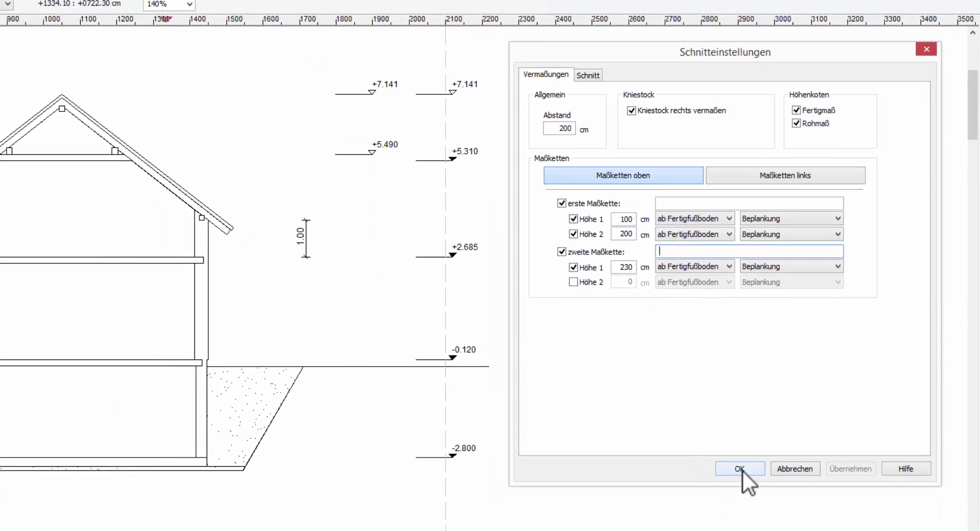
- Apply the settings, showing top chains 1.77⁷/4.44⁶/1.77⁷ and 1.28/5.21⁴/1.28 above the roof
left_click(709, 500)
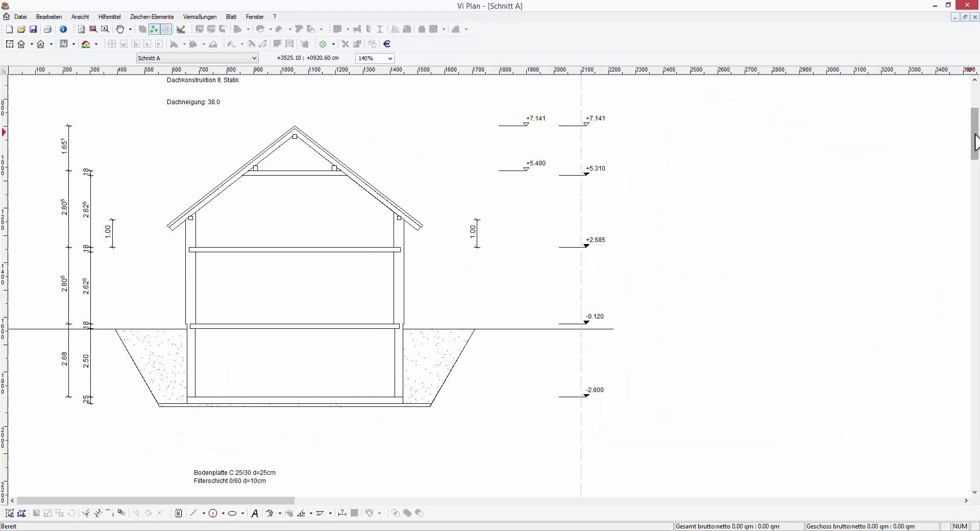
left_click_drag(975, 140, 976, 134)
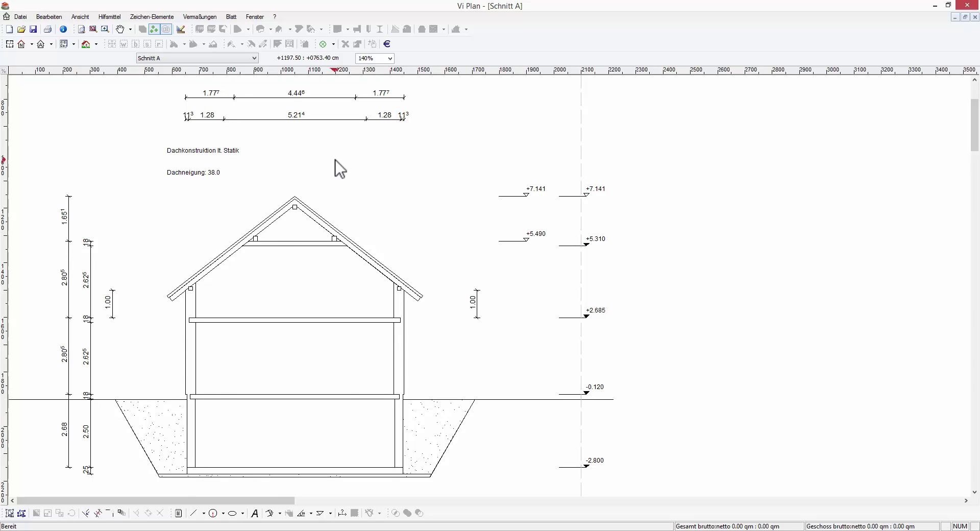
left_click(196, 17)
- Reopen Schnitteinstellungen on Maßketten links and review Maßkette 2's points, including OK and UK Kehlbalken
left_click(206, 26)
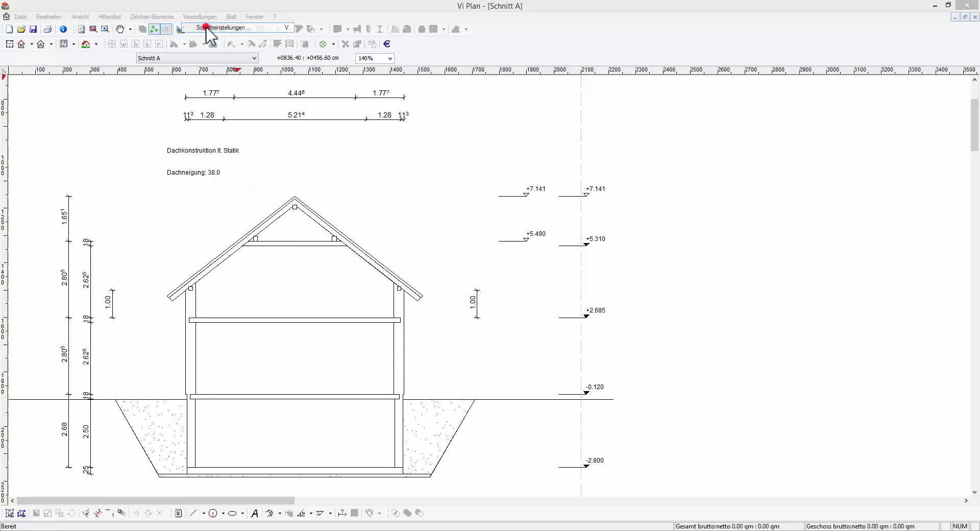
left_click(514, 201)
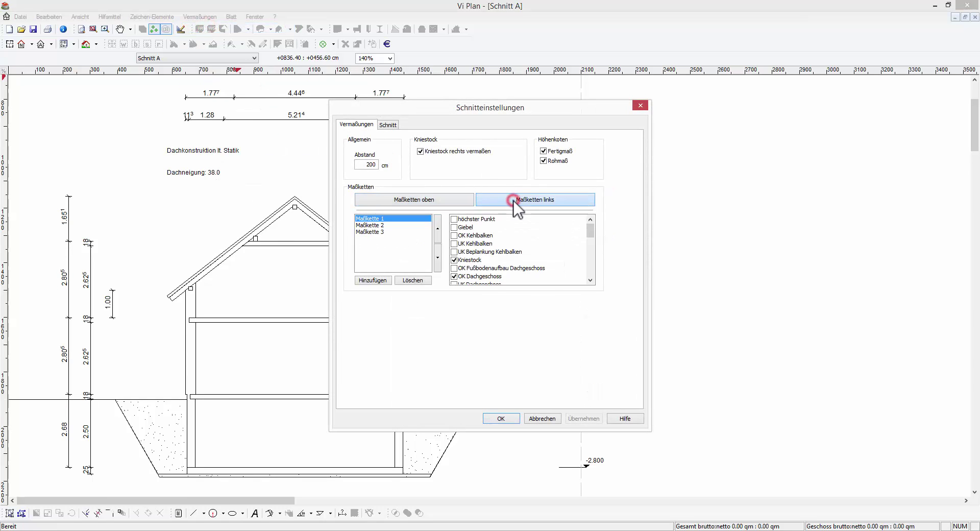
left_click_drag(467, 108, 575, 117)
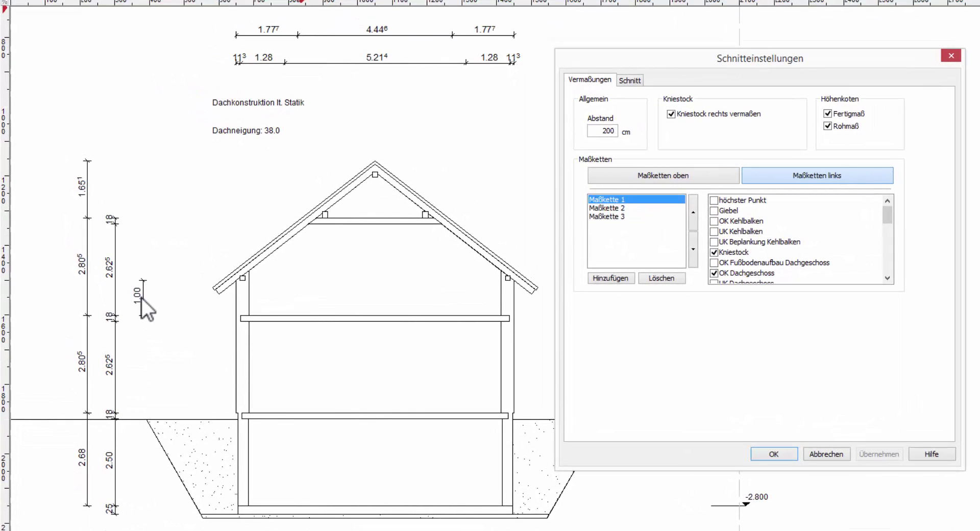
left_click(606, 209)
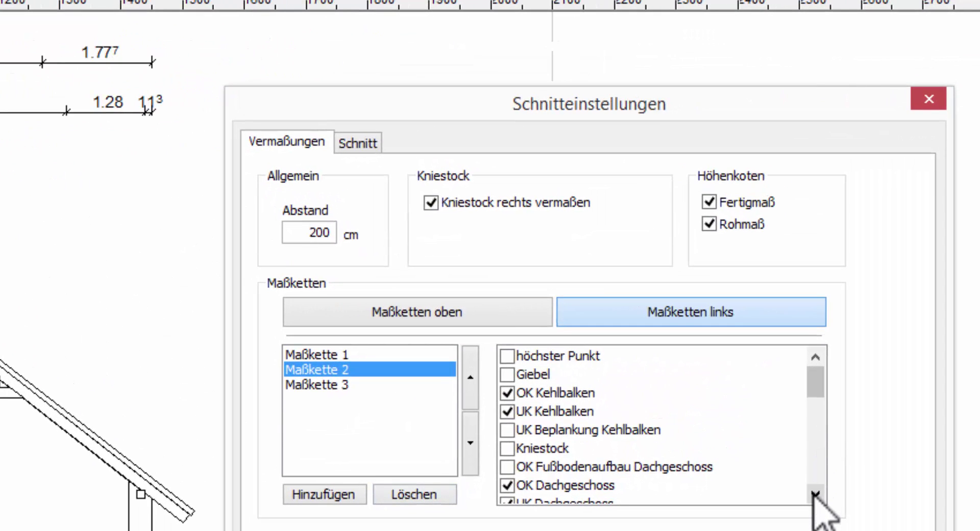
left_click(816, 494)
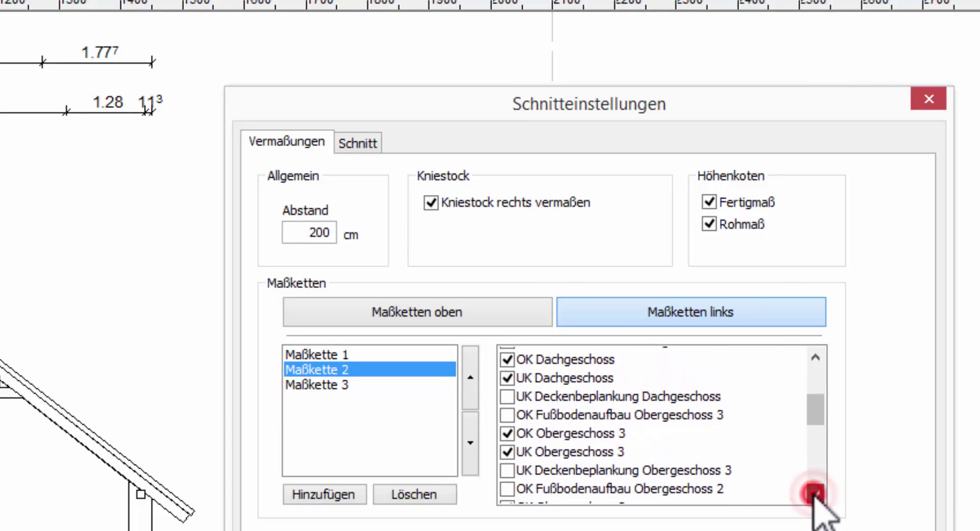
mouse_move(816, 494)
left_mouse_down()
mouse_move(824, 452)
mouse_move(817, 477)
left_mouse_up()
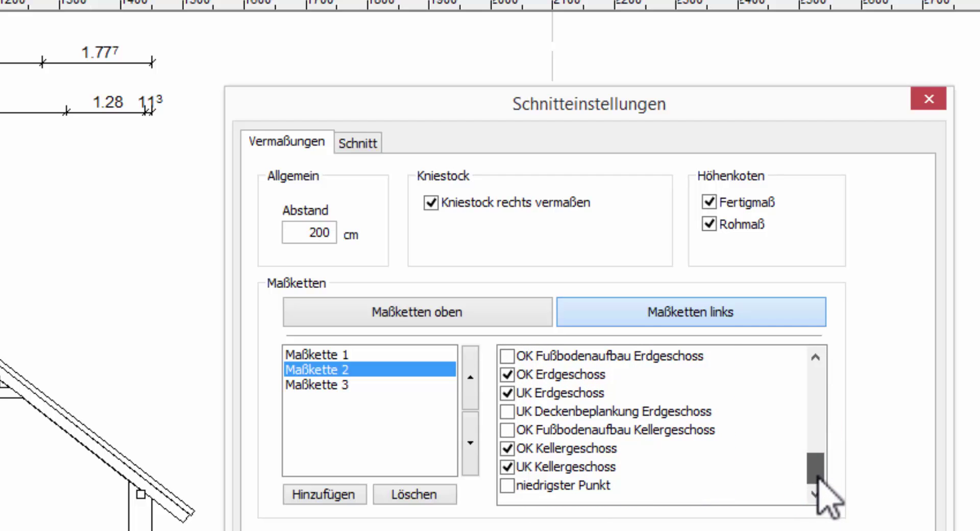
left_click_drag(817, 479, 834, 207)
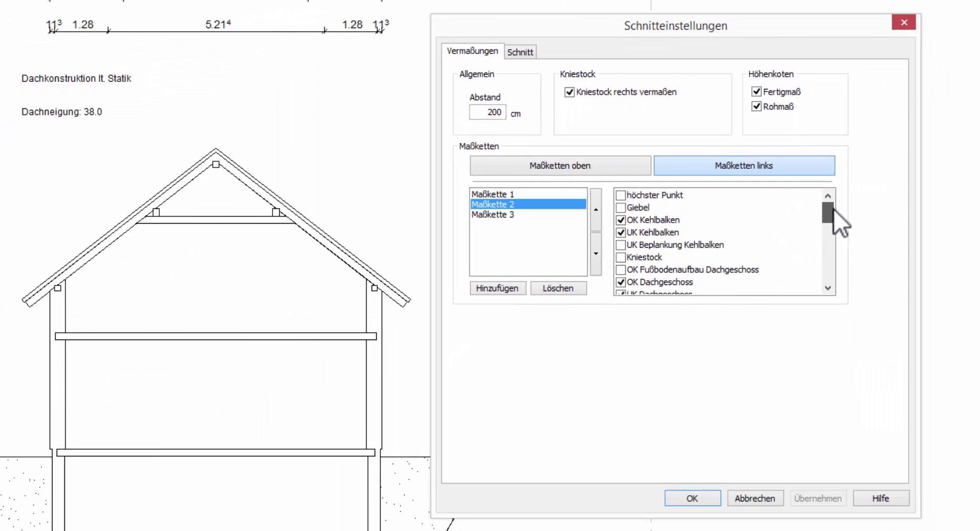